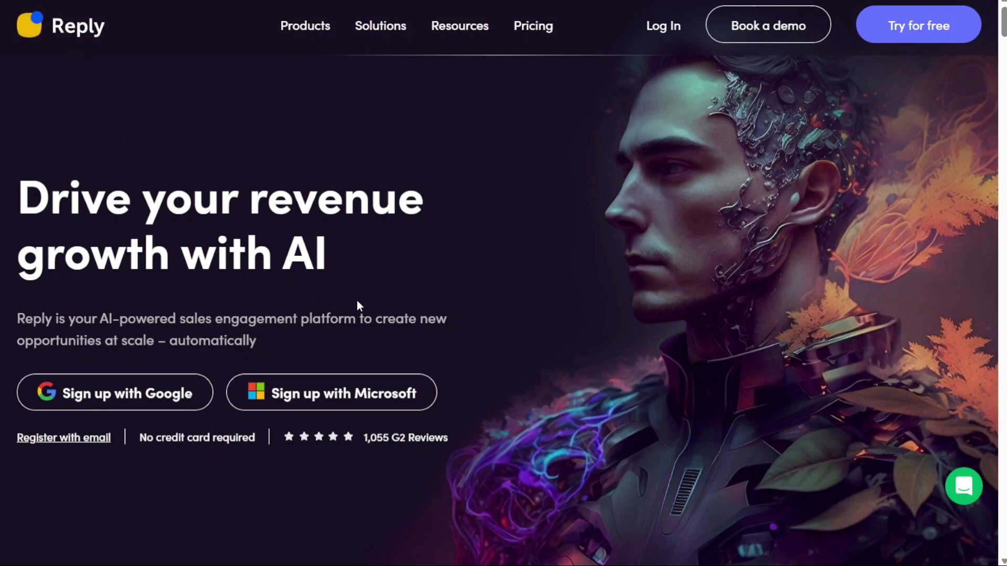
- Expand the JotForm tutorial video's description to reveal its full text and sign-up link
left_click_drag(332, 268, 30, 199)
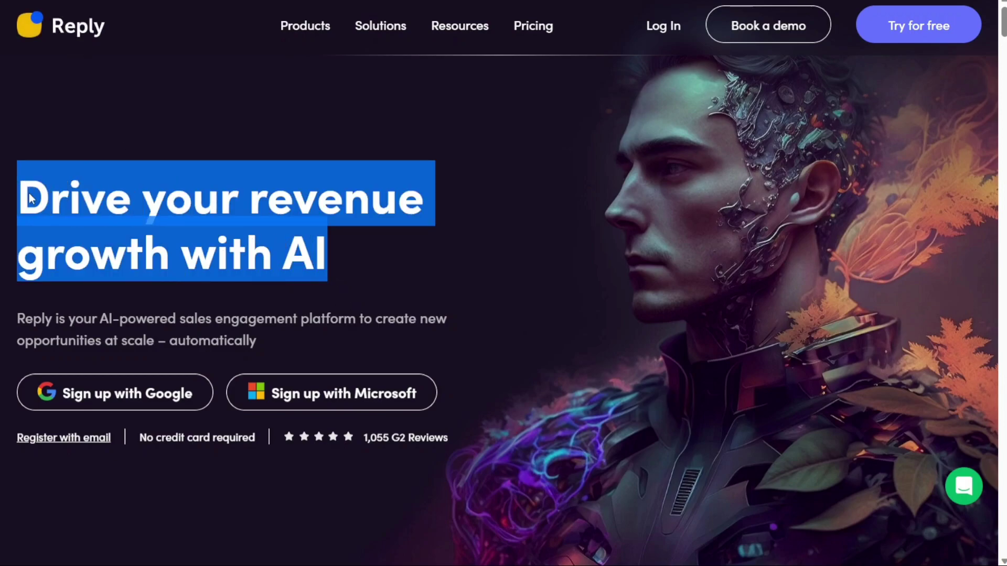
left_click(365, 255)
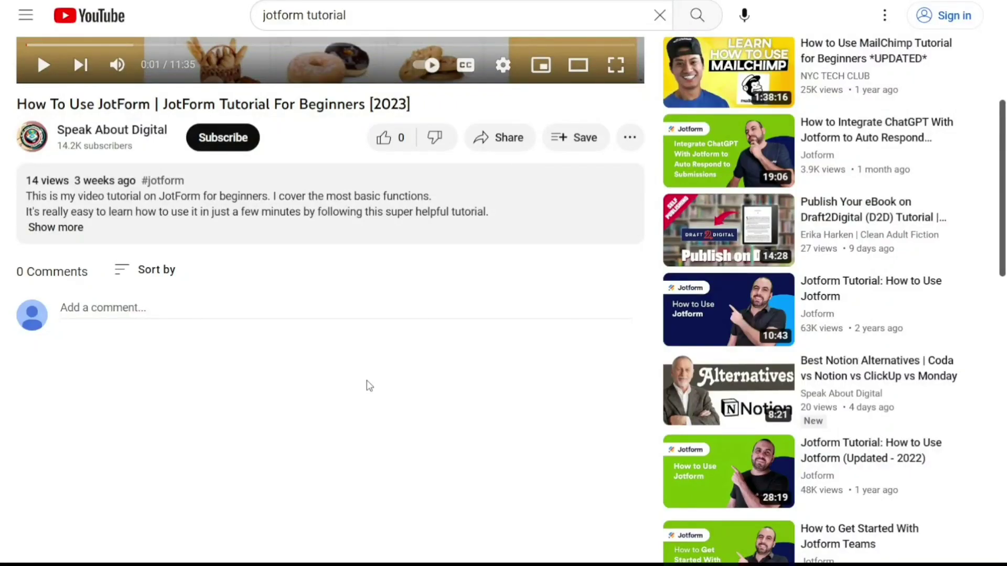
left_click(65, 228)
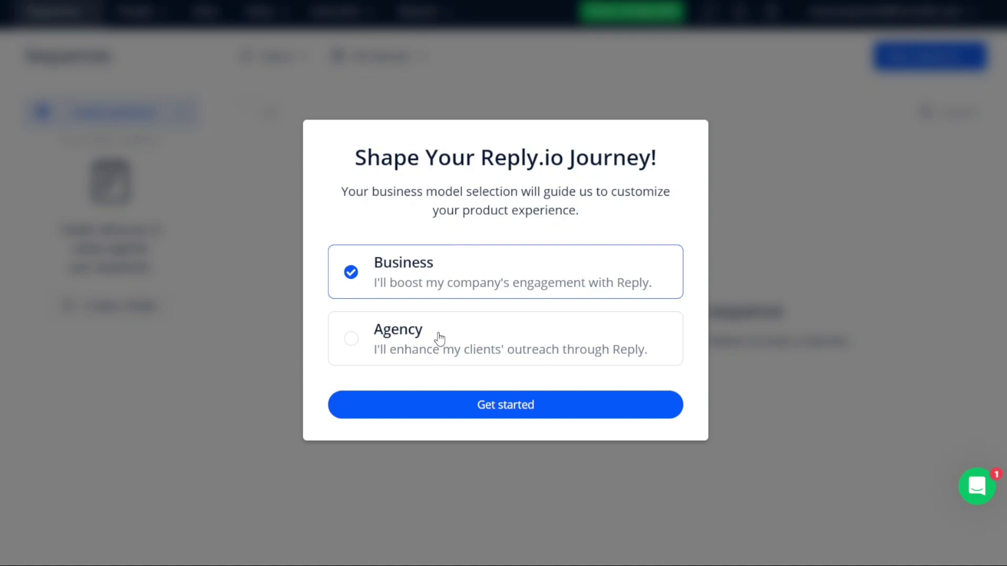
- Confirm Business in the 'Shape Your Reply.io Journey!' dialog and get started
left_click(519, 407)
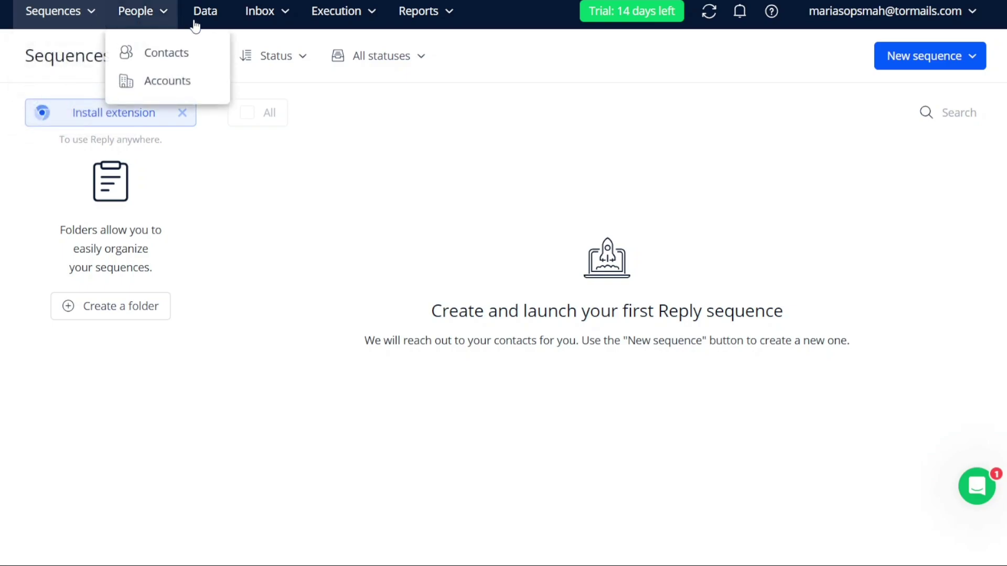
- Move across the top navigation menus, ending on the People dropdown with Contacts and Accounts
mouse_move(96, 26)
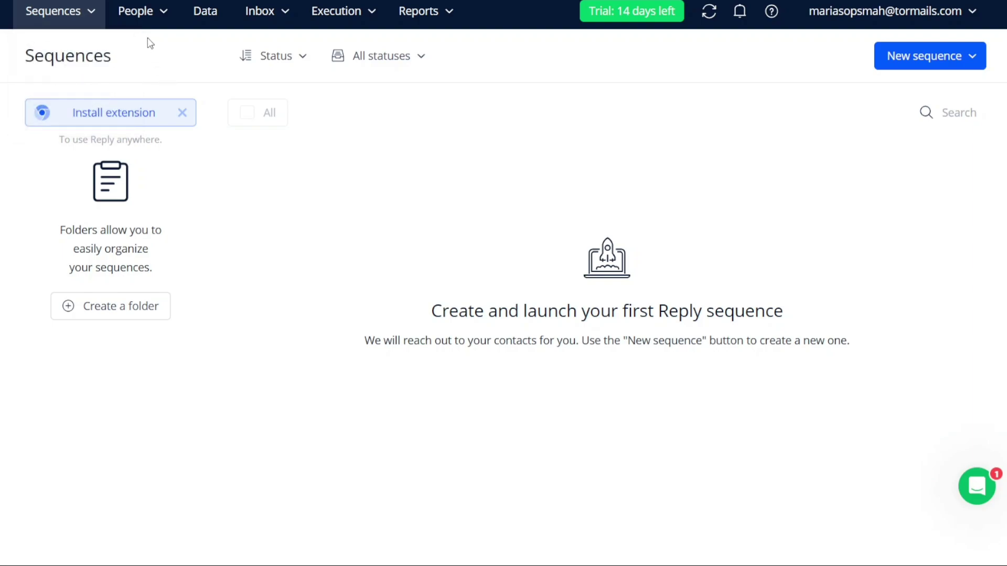
mouse_move(160, 18)
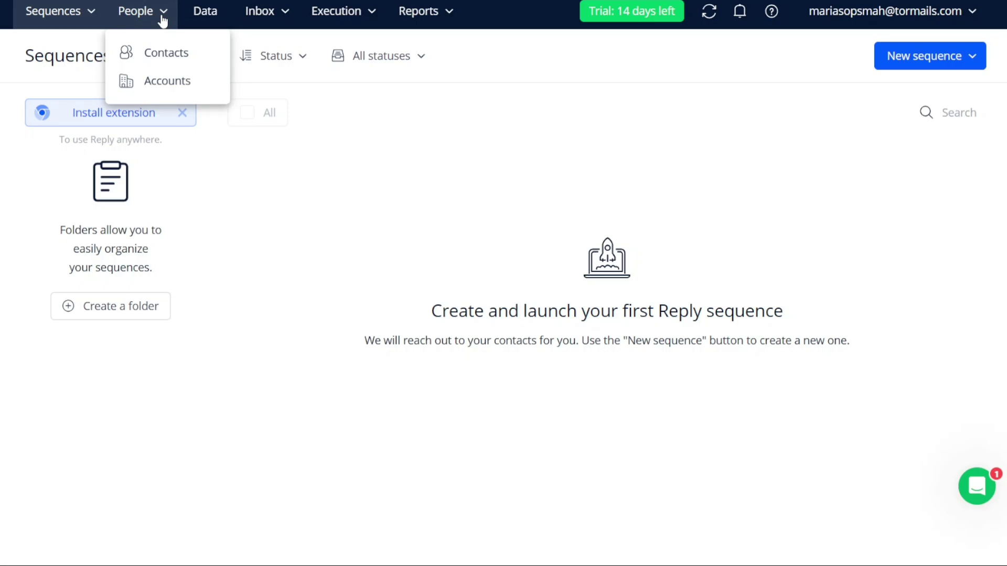
- Browse the People Contacts, Accounts and Marketplace pages
left_click(173, 90)
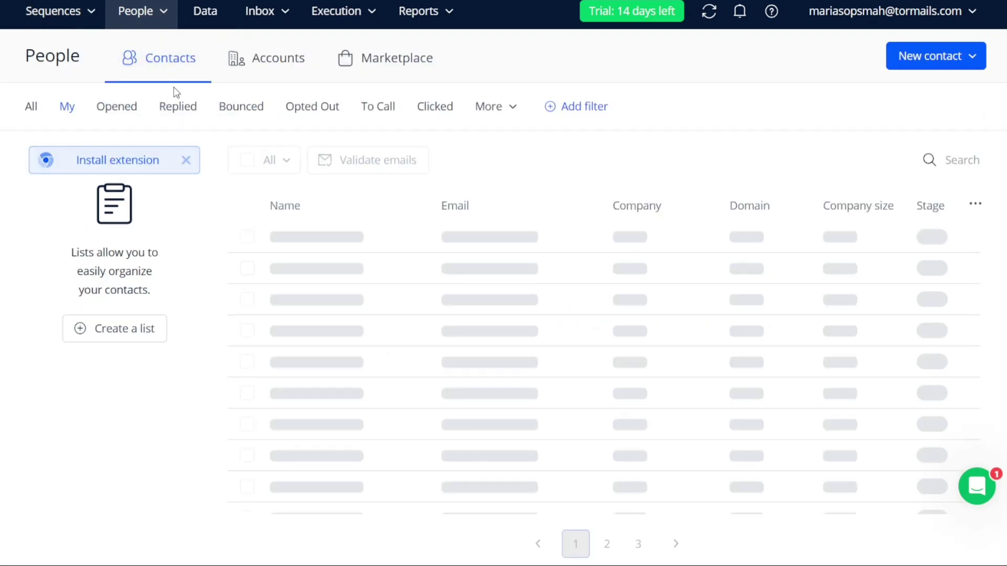
left_click(288, 66)
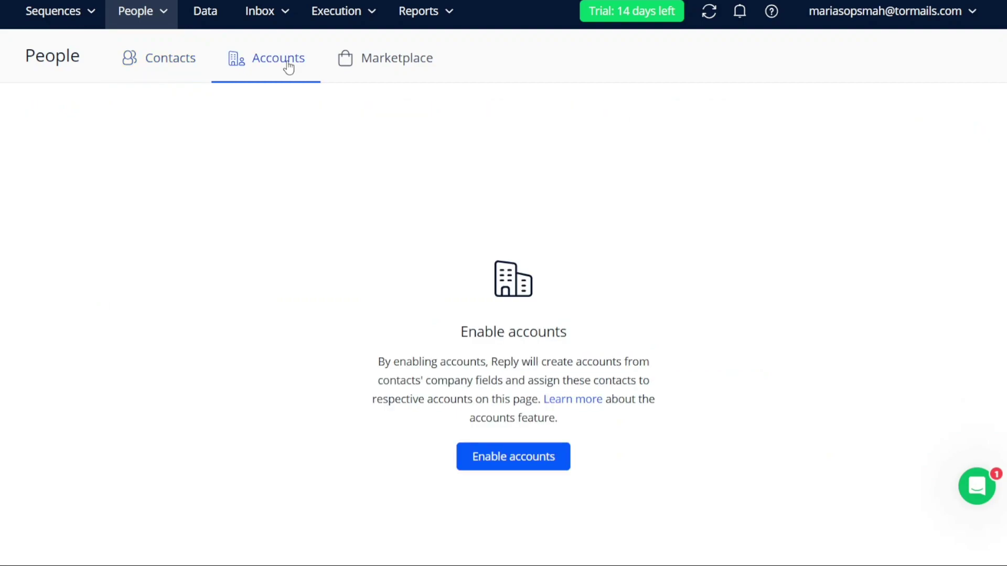
mouse_move(175, 26)
left_click(386, 67)
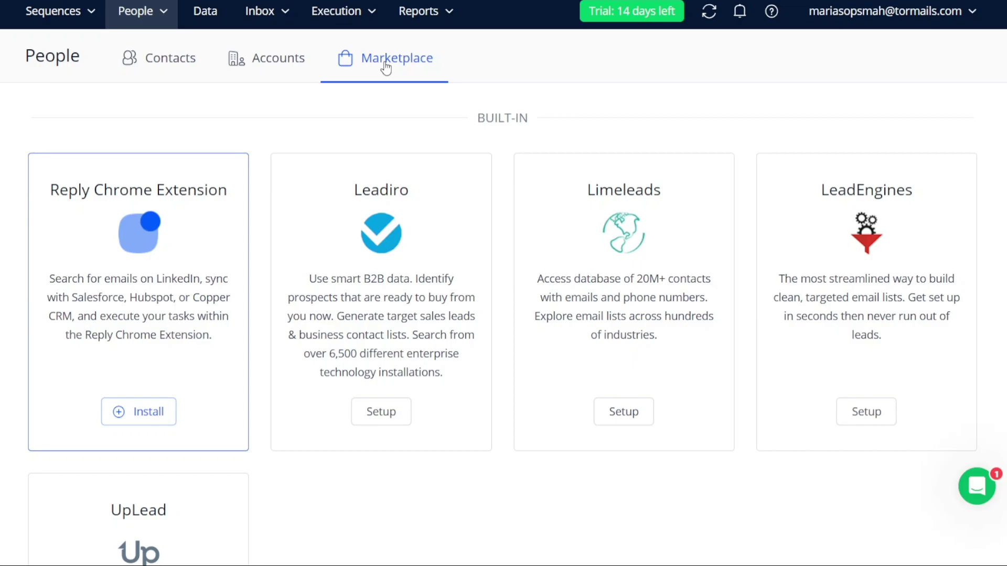
- Open the Data (Beta) contact search and look over its 118M+ contacts figure
left_click(204, 14)
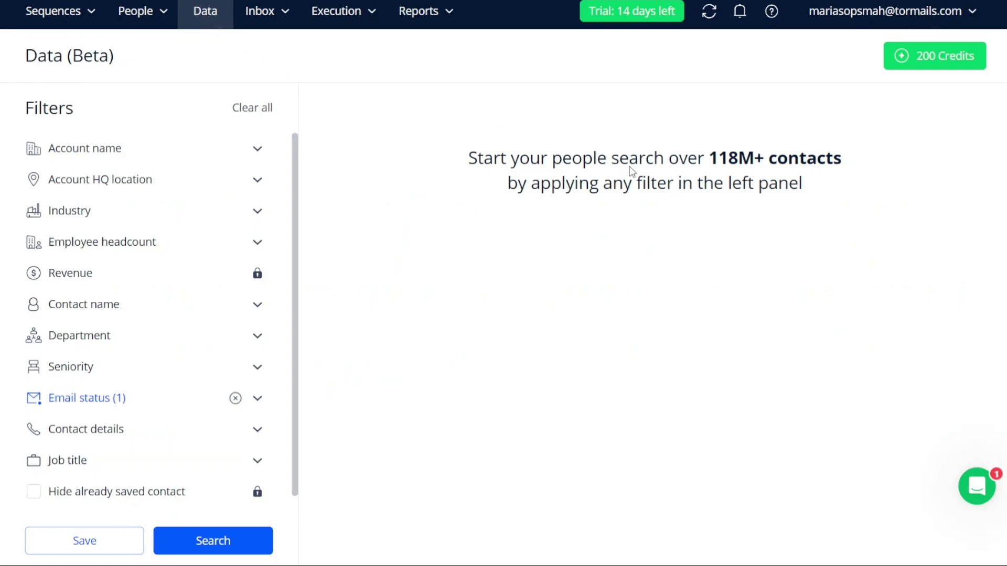
left_click_drag(710, 155, 856, 162)
left_click(442, 134)
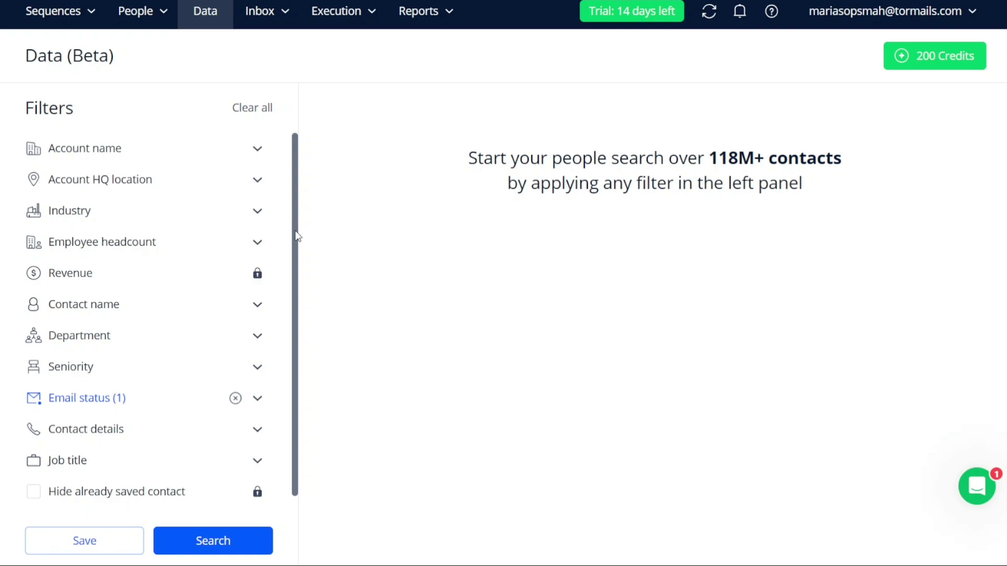
scroll(295, 252, "down", 1)
scroll(296, 247, "up", 1)
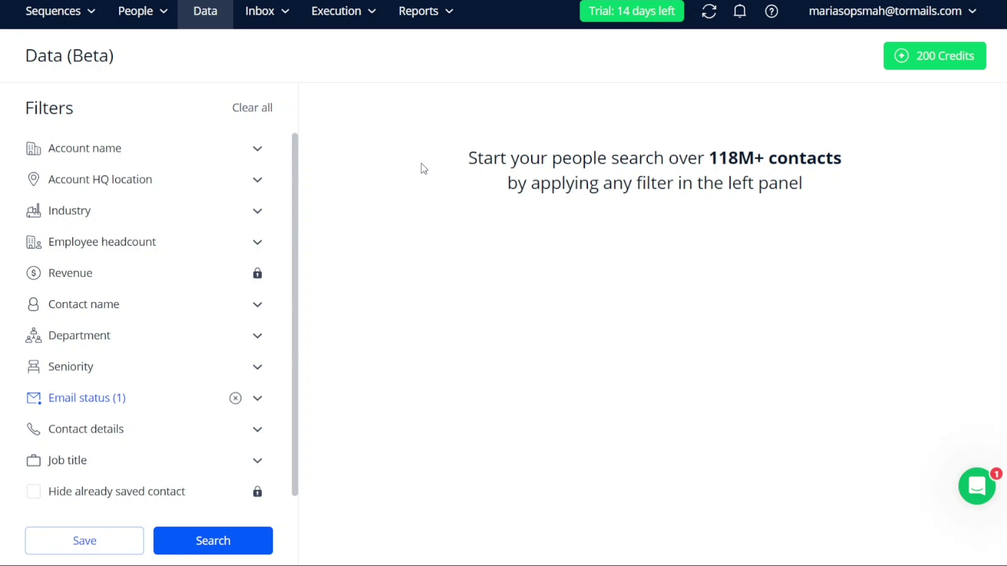
- Open the email Inbox and its filter for which emails to show
left_click(270, 11)
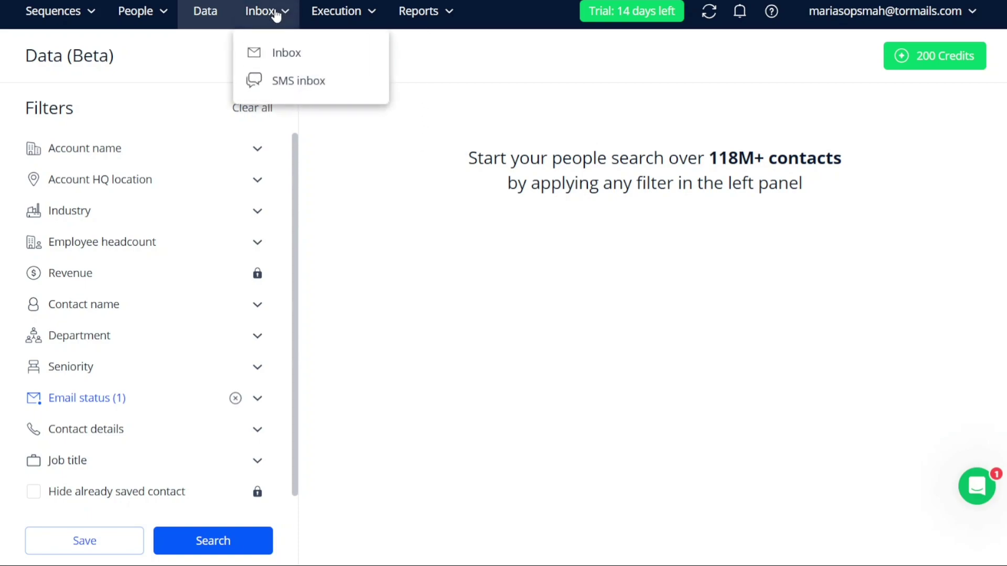
left_click(275, 54)
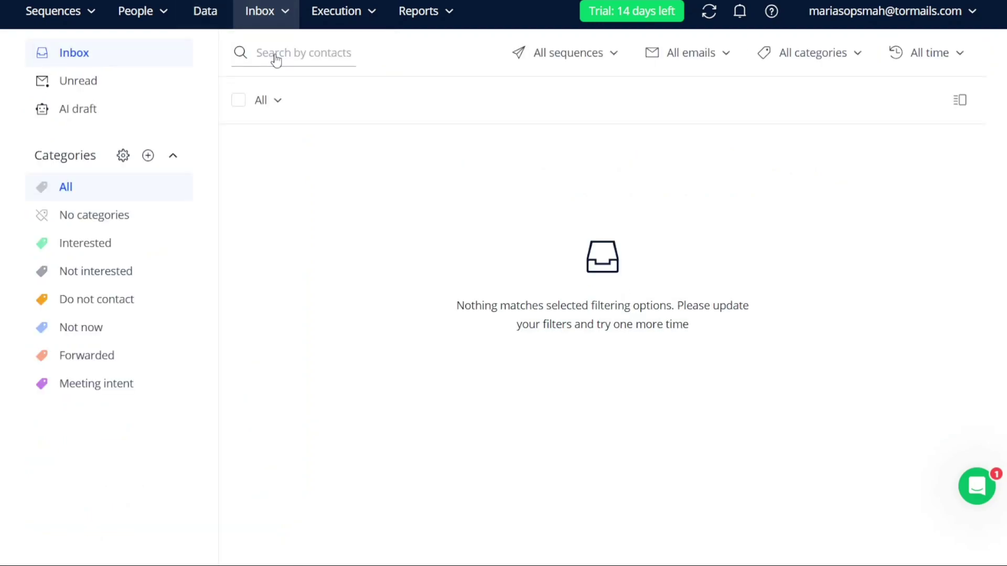
left_click(287, 18)
left_click(726, 59)
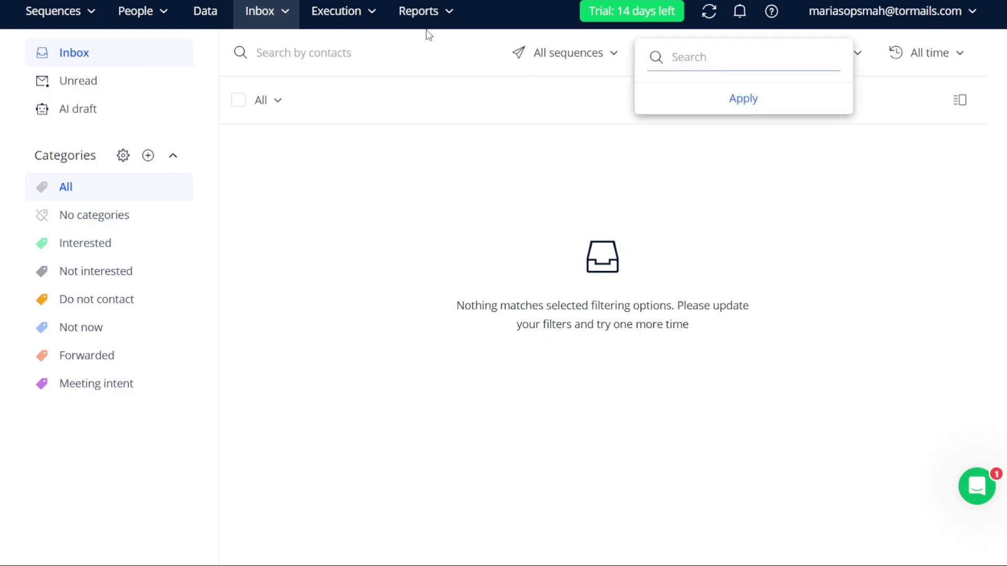
- View the empty Tasks list and the native Integrations page, then the Reports list
left_click(369, 17)
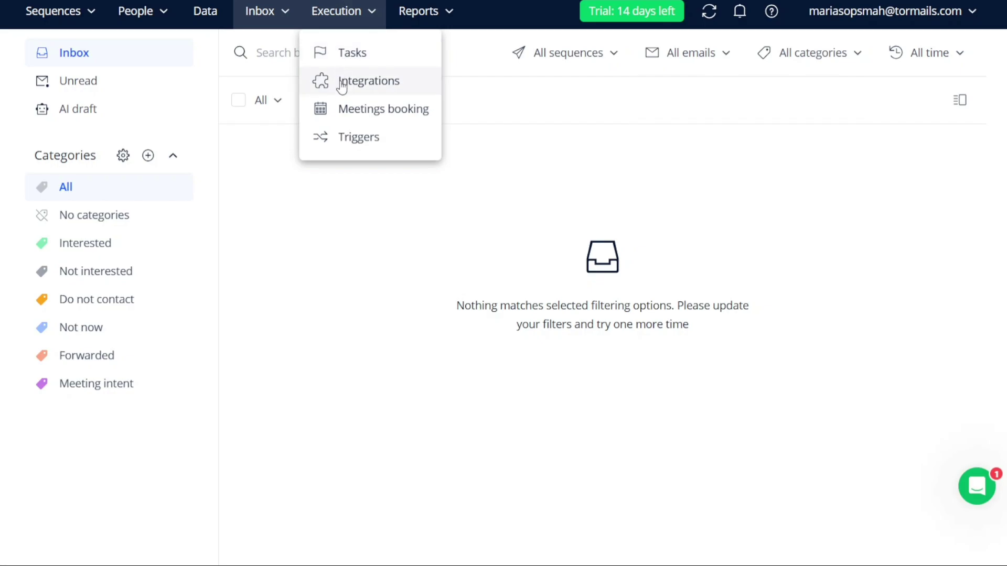
left_click(373, 53)
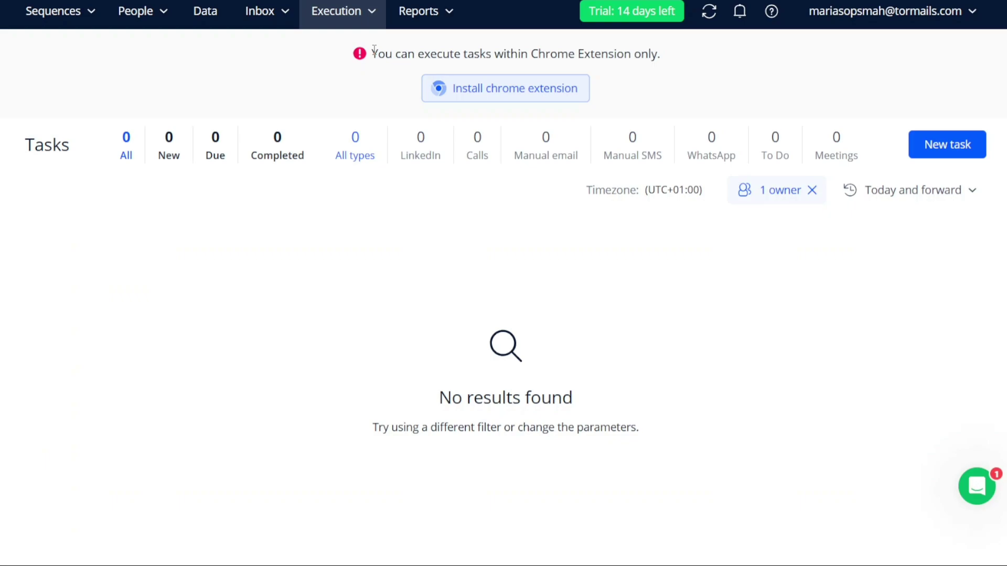
left_click(369, 12)
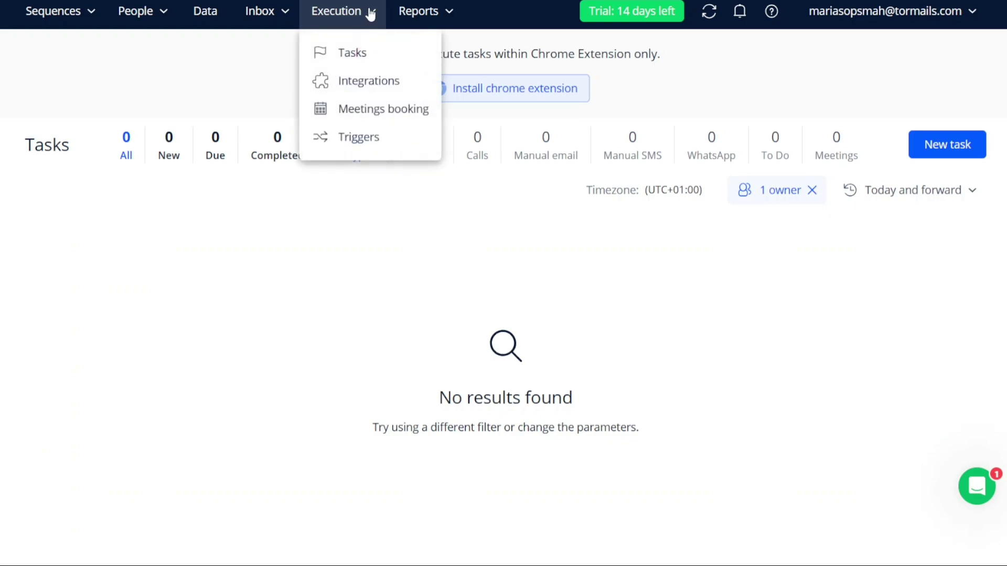
left_click(358, 90)
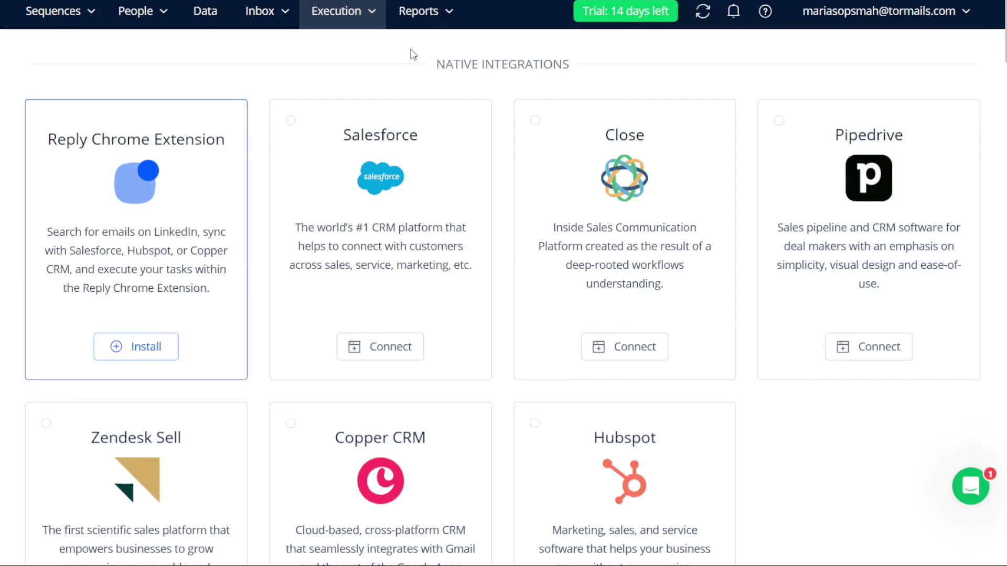
left_click(453, 17)
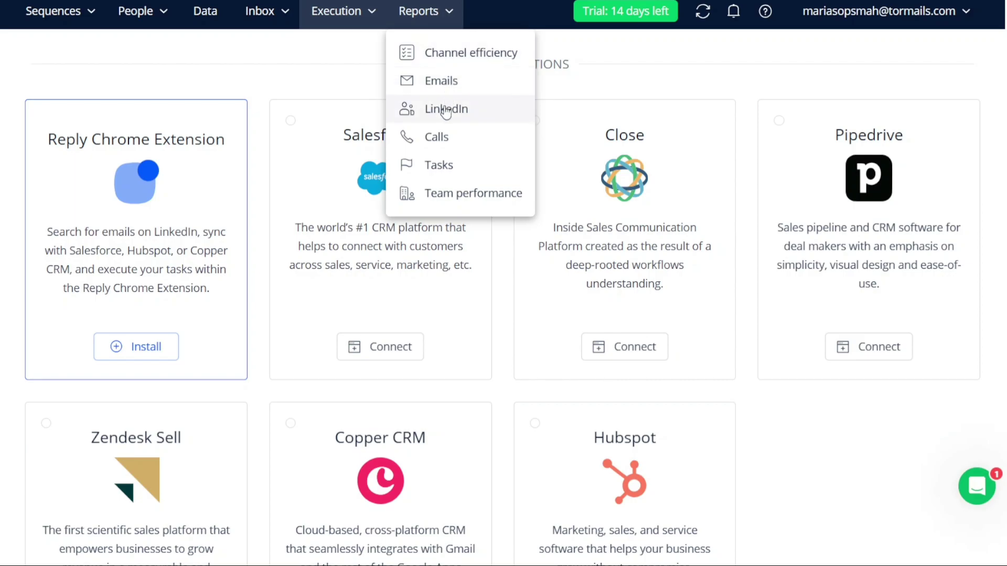
- Open the Team performance report, check the account menu, and return to the Sequences list
left_click(437, 195)
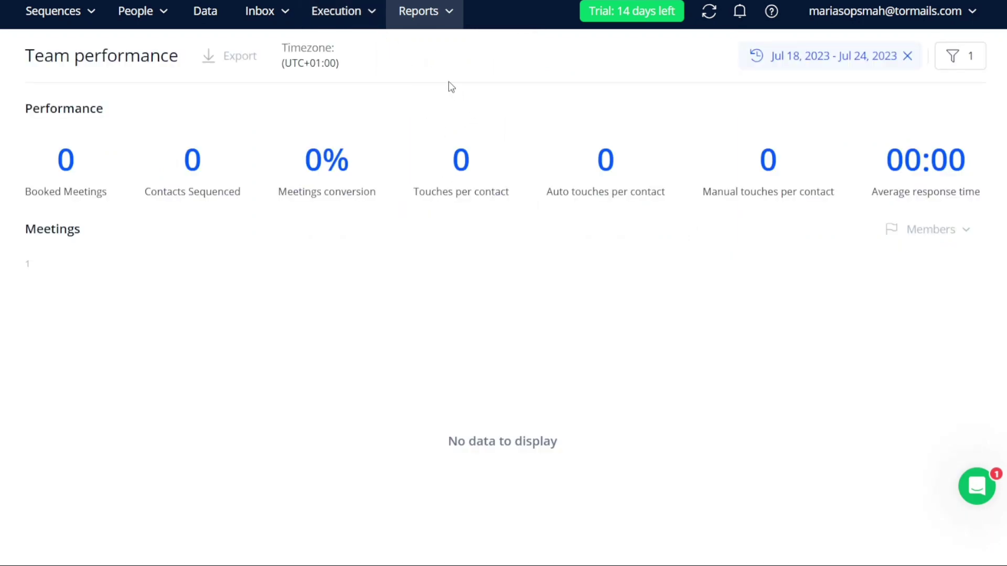
left_click(905, 15)
mouse_move(829, 19)
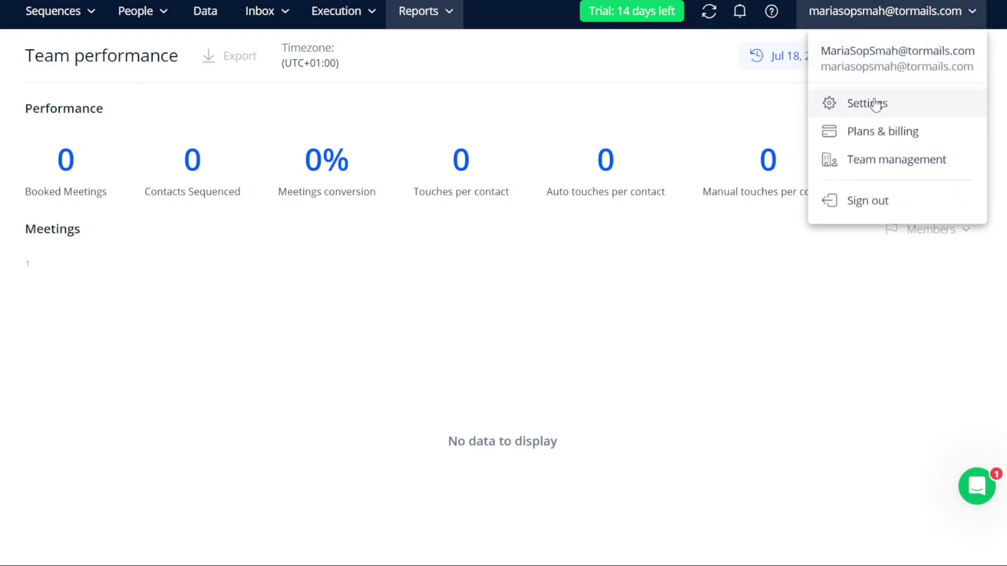
mouse_move(81, 13)
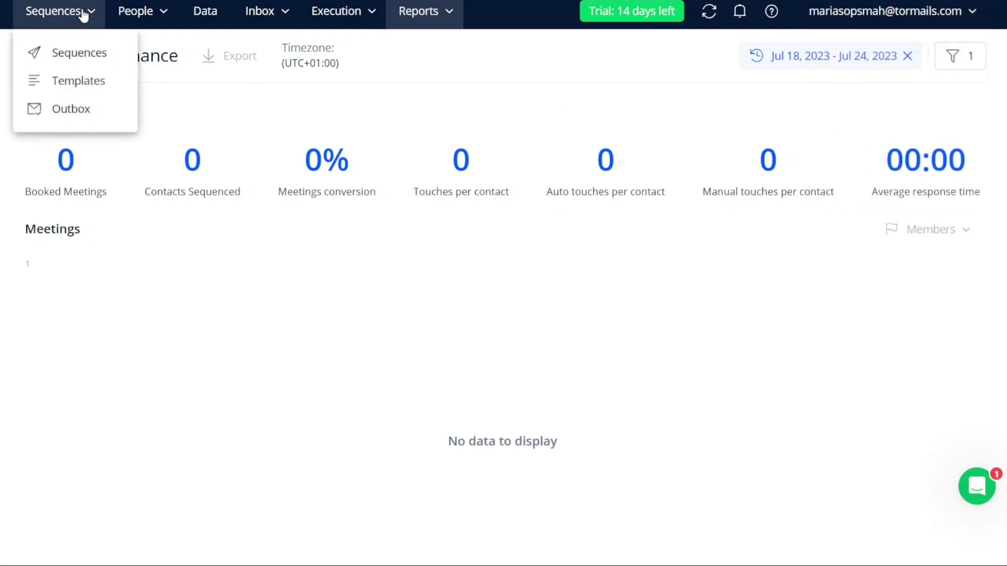
left_click(77, 51)
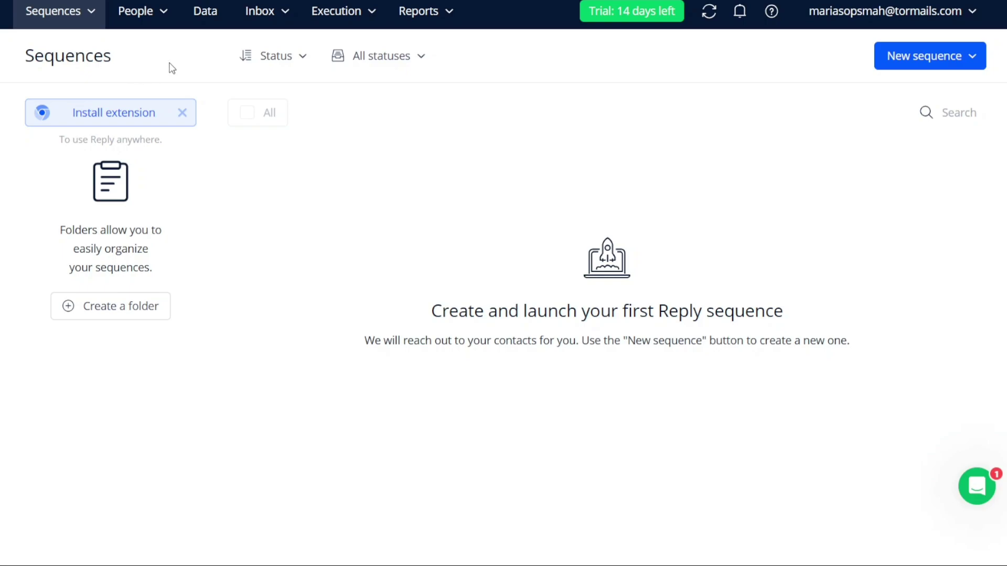
left_click(92, 21)
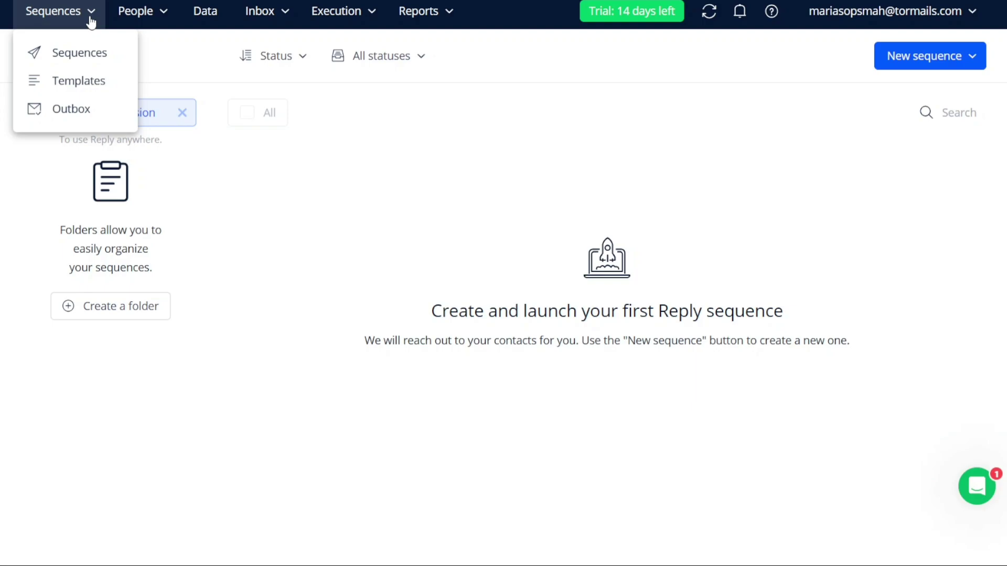
left_click(108, 59)
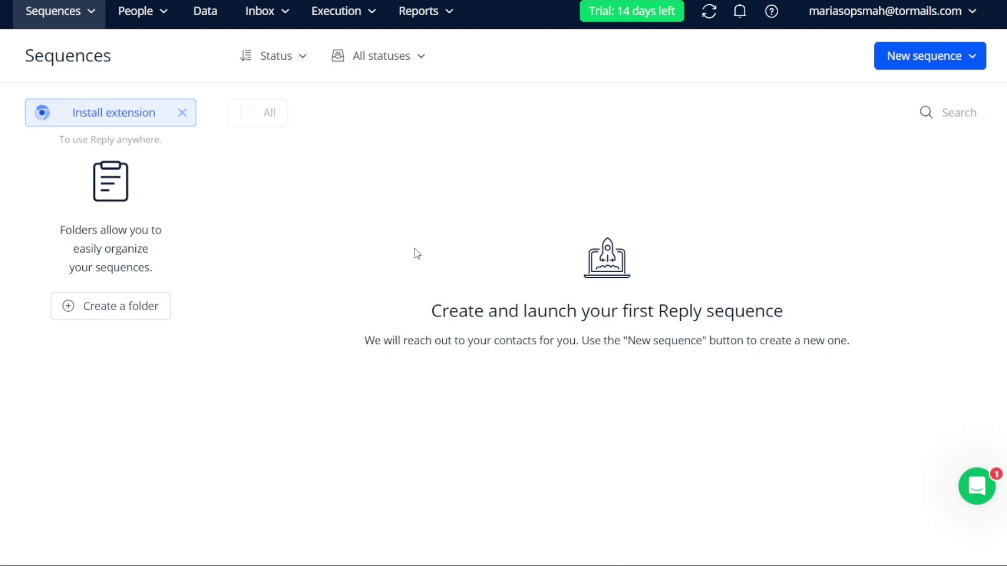
- Add a new folder named 'Tzs' to the Sequences folders list
left_click(132, 315)
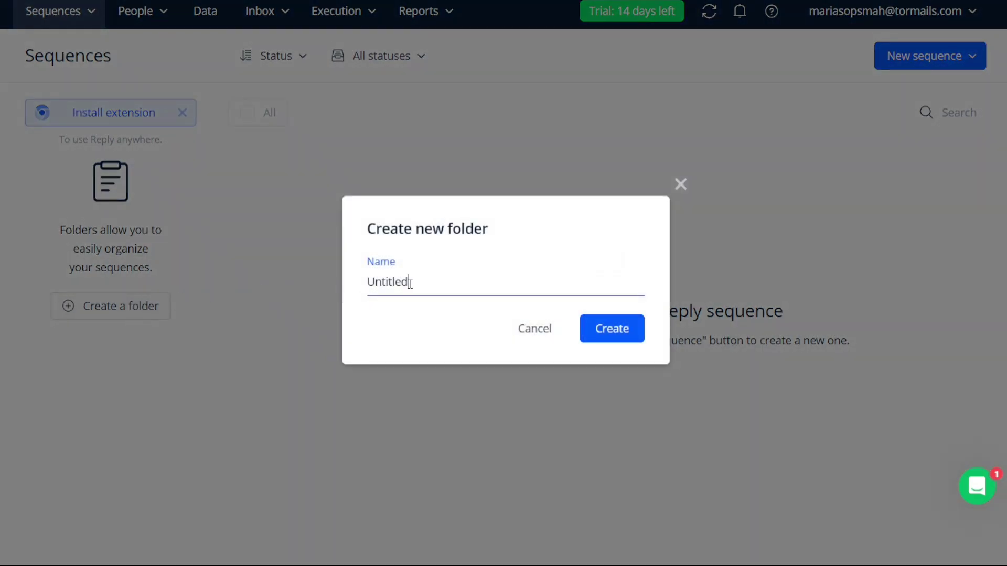
double_click(411, 283)
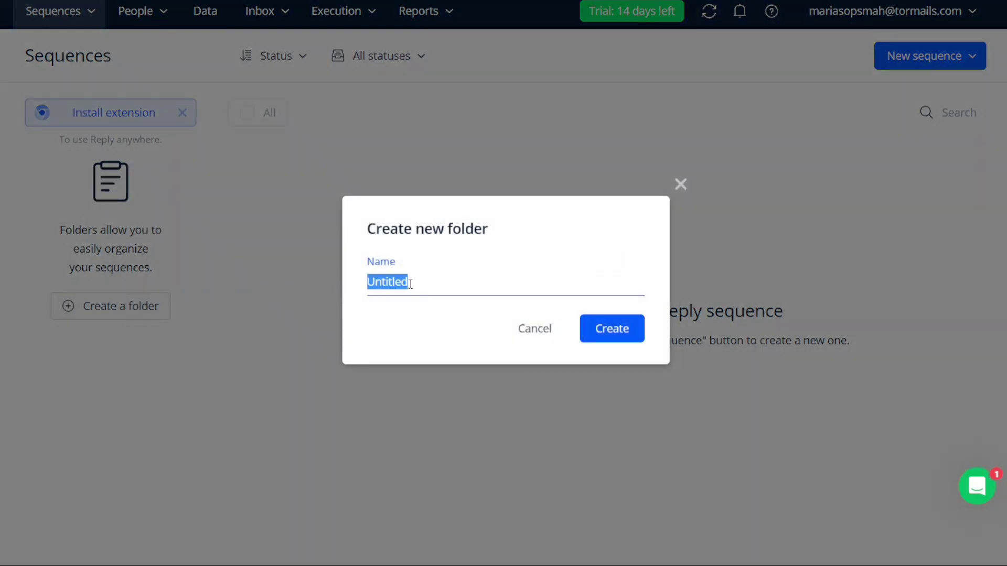
type("Tzs")
left_click(606, 331)
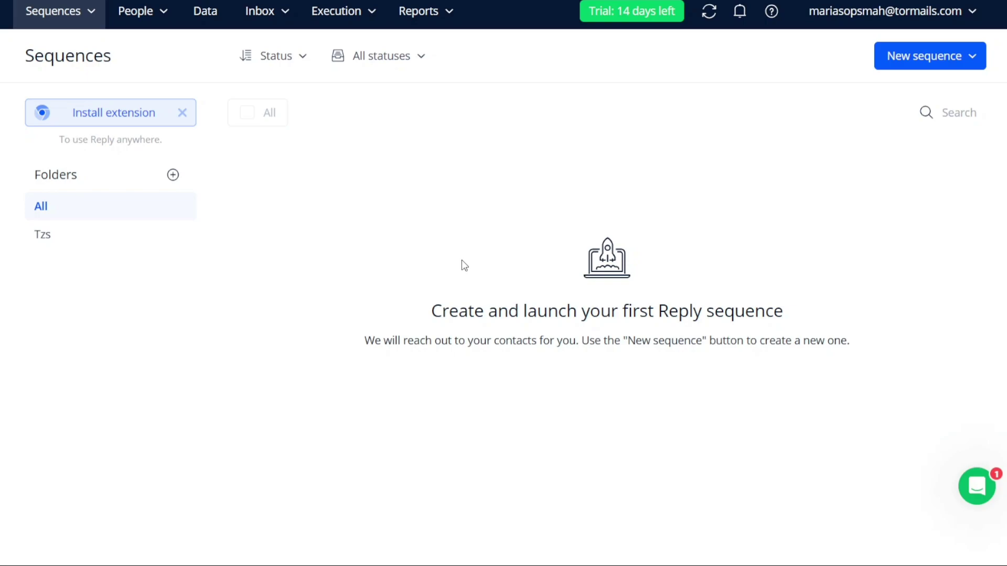
- Start a new sequence from a template to show the Select a template list
left_click(973, 65)
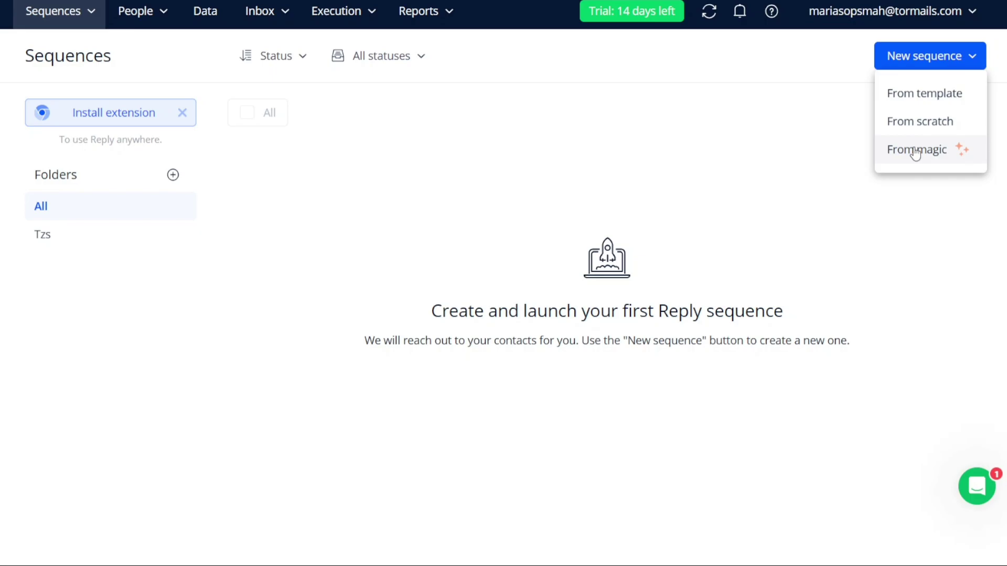
left_click(920, 94)
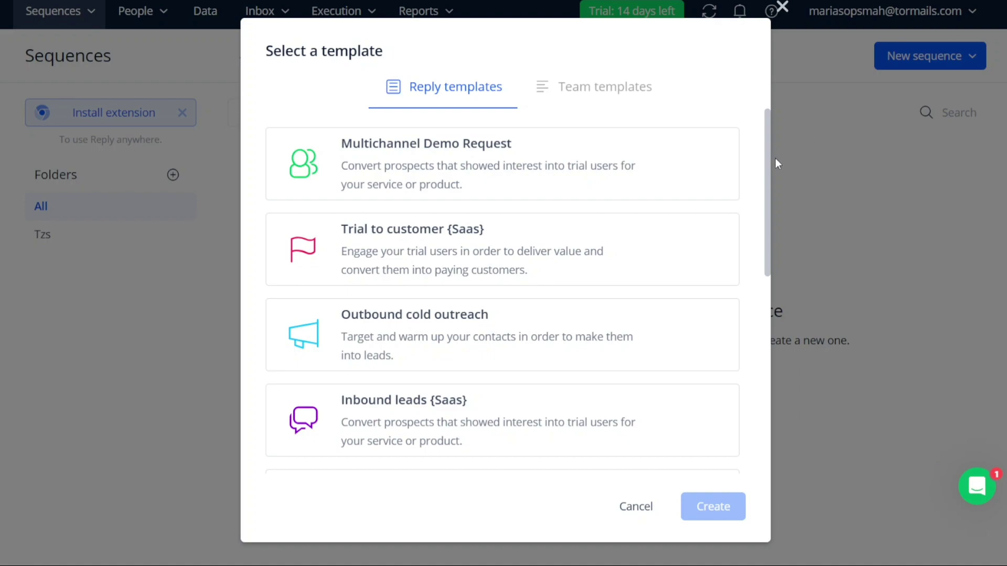
- Pick the 'Trial to customer {Saas}' card from the Reply templates and create the sequence
left_click_drag(768, 159, 731, 130)
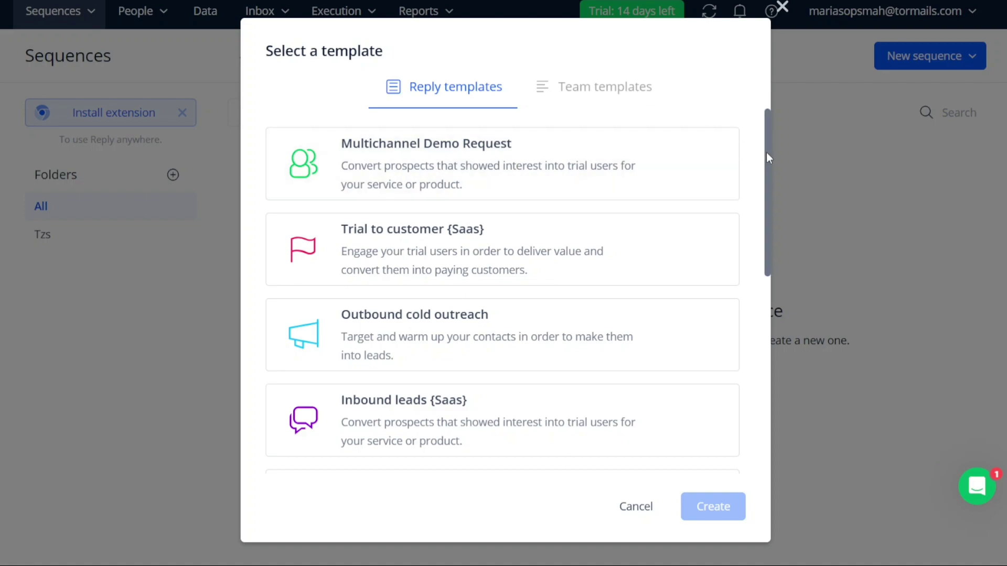
mouse_move(766, 153)
left_mouse_down()
mouse_move(767, 194)
mouse_move(765, 161)
left_mouse_up()
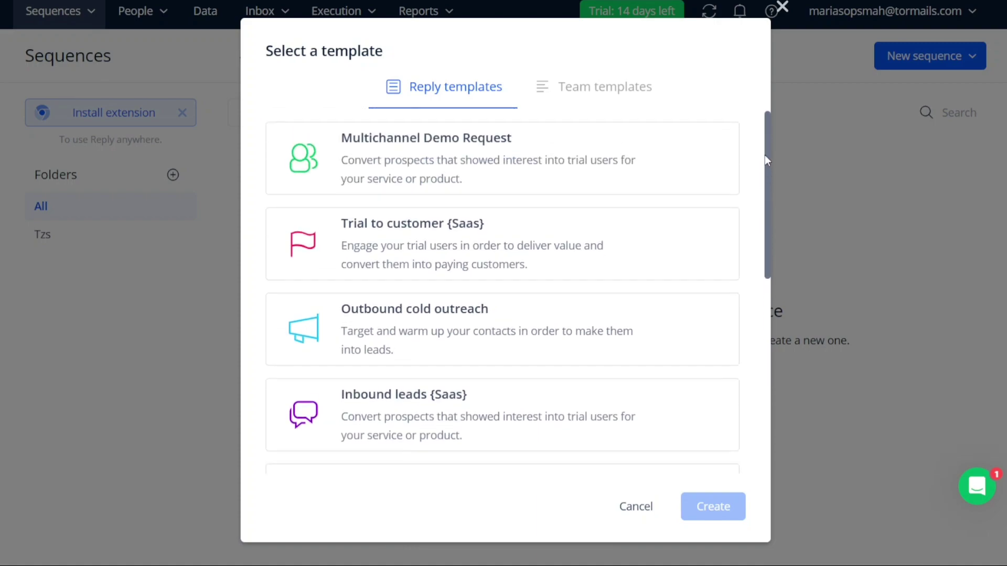
scroll(763, 159, "down", 1)
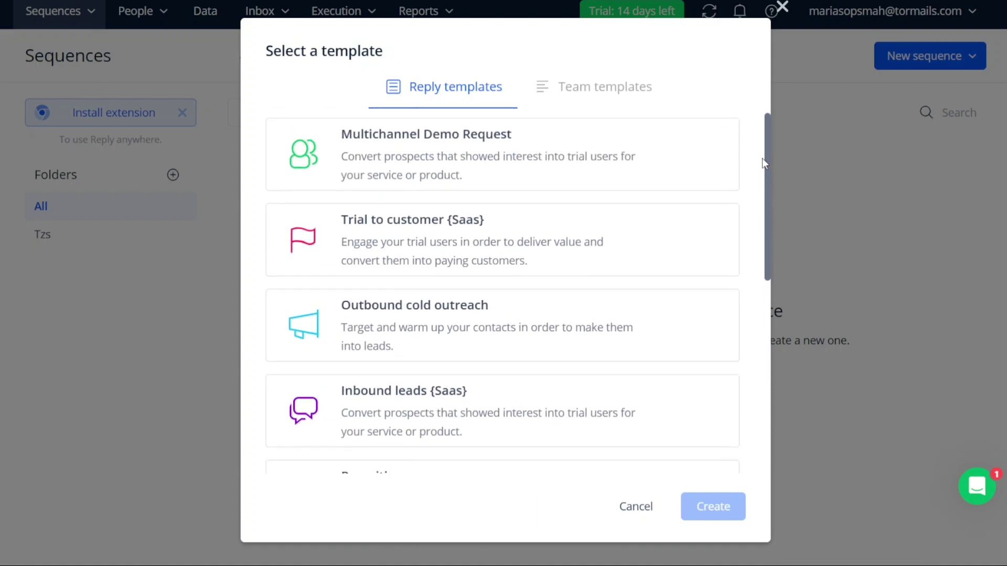
left_click(434, 230)
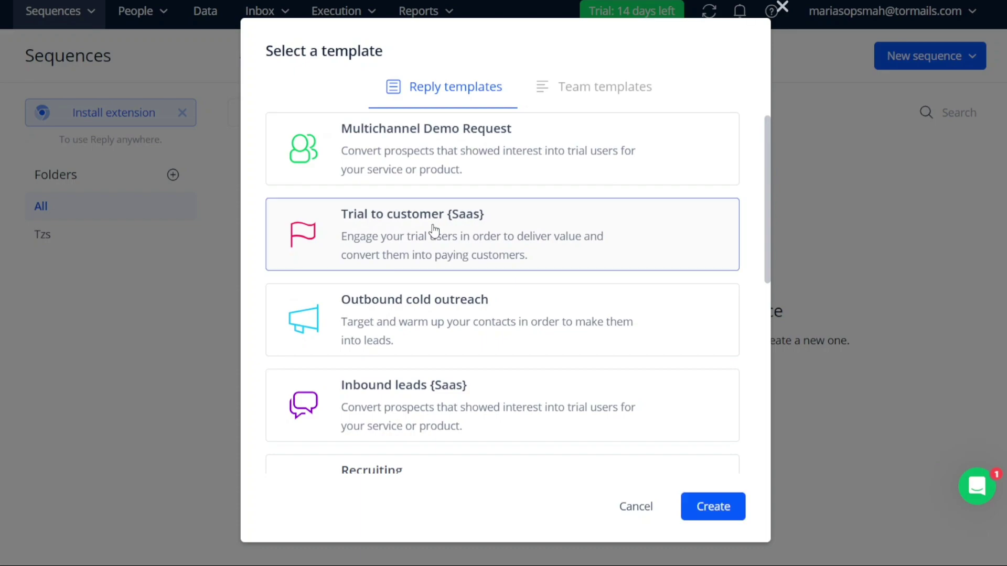
left_click(720, 509)
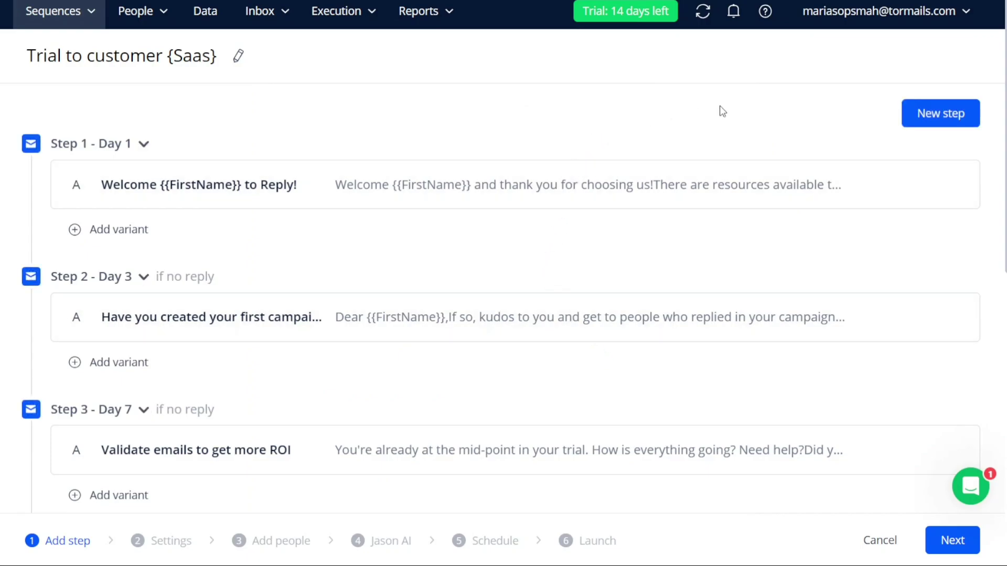
scroll(984, 209, "down", 10)
scroll(988, 156, "up", 7)
scroll(988, 156, "up", 4)
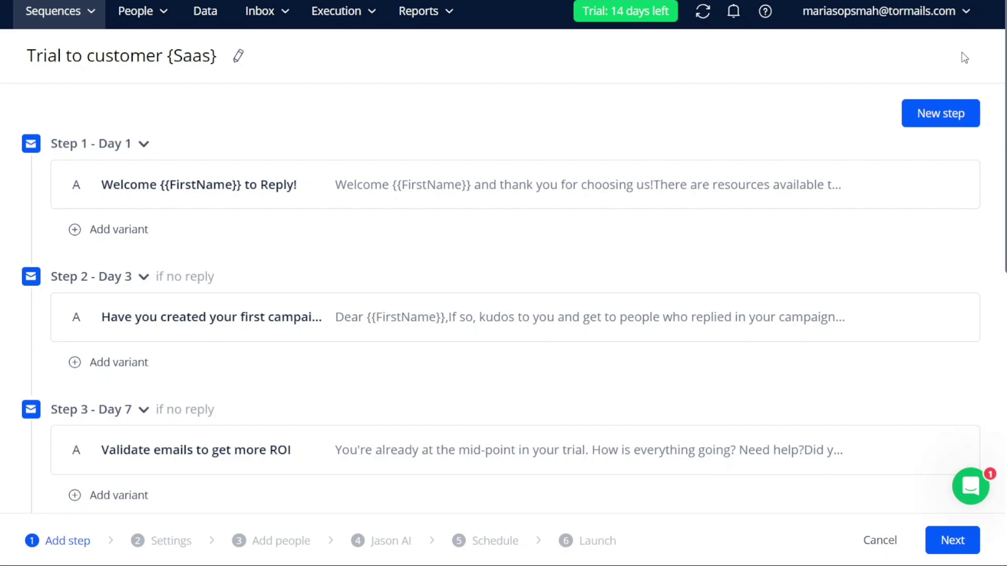
scroll(961, 65, "down", 1)
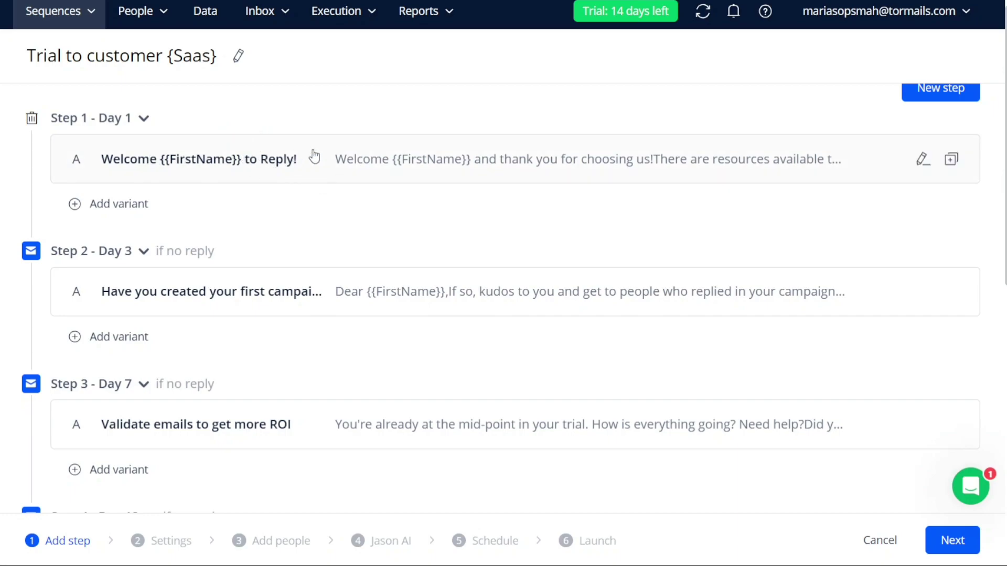
left_click(922, 161)
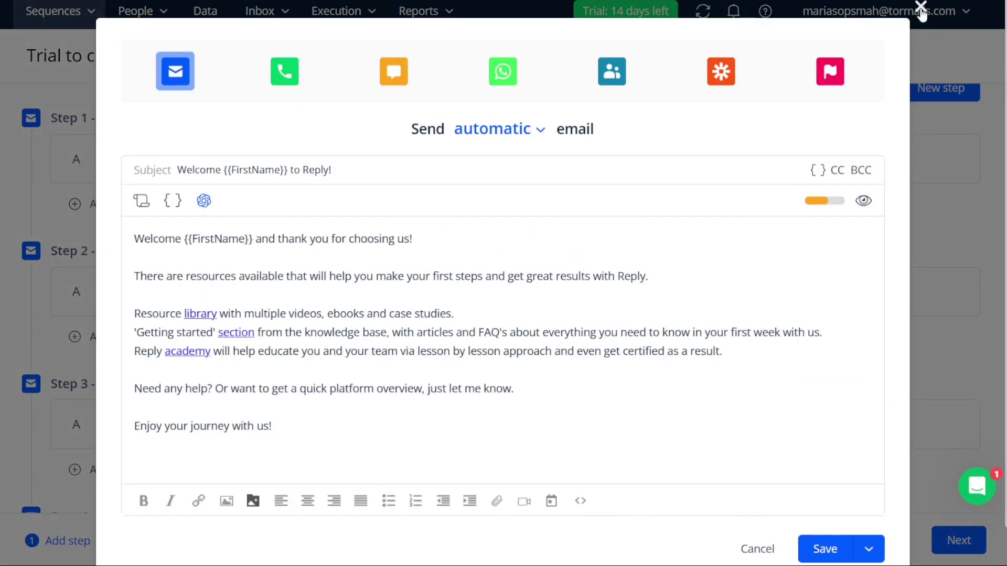
left_click(921, 11)
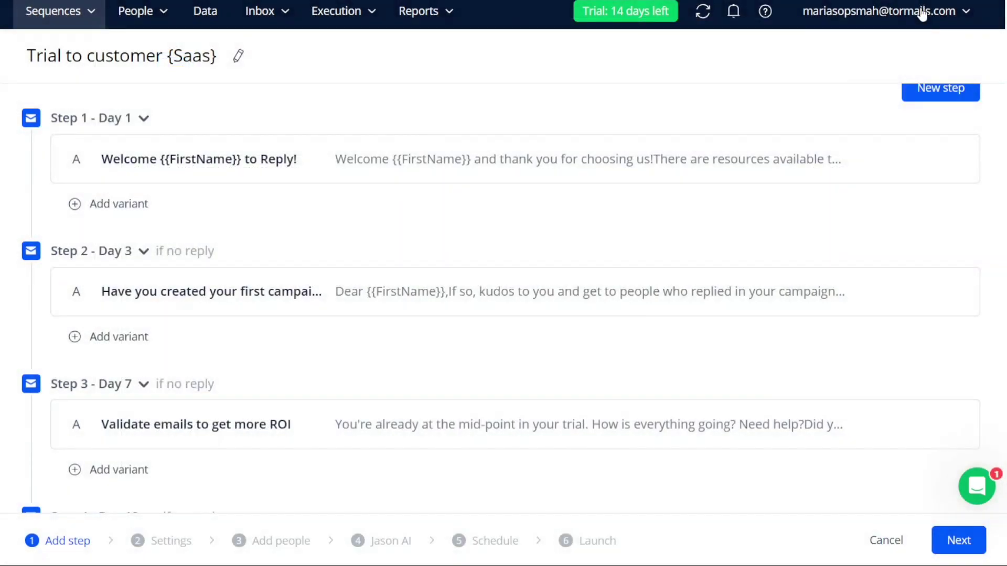
left_click(943, 101)
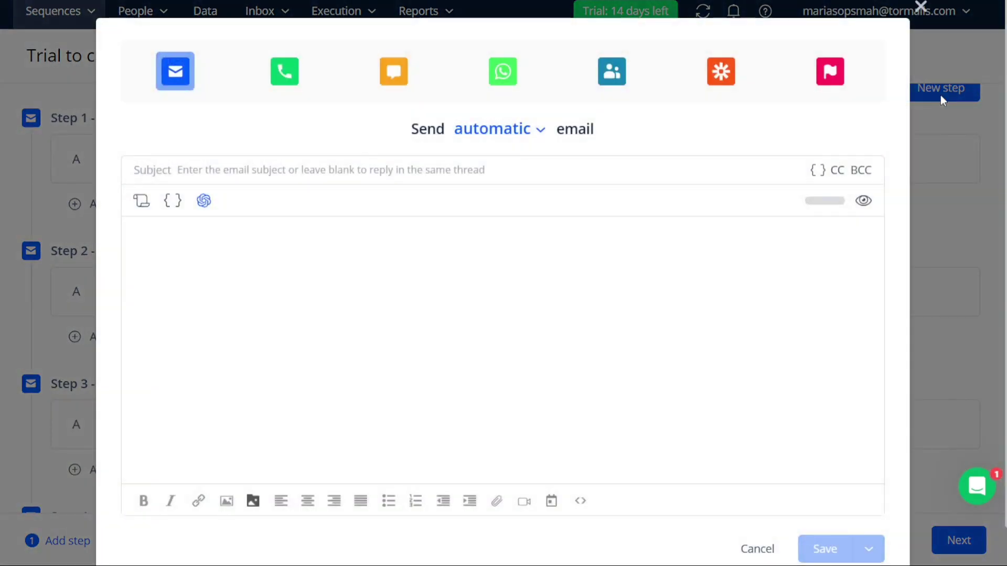
left_click(922, 8)
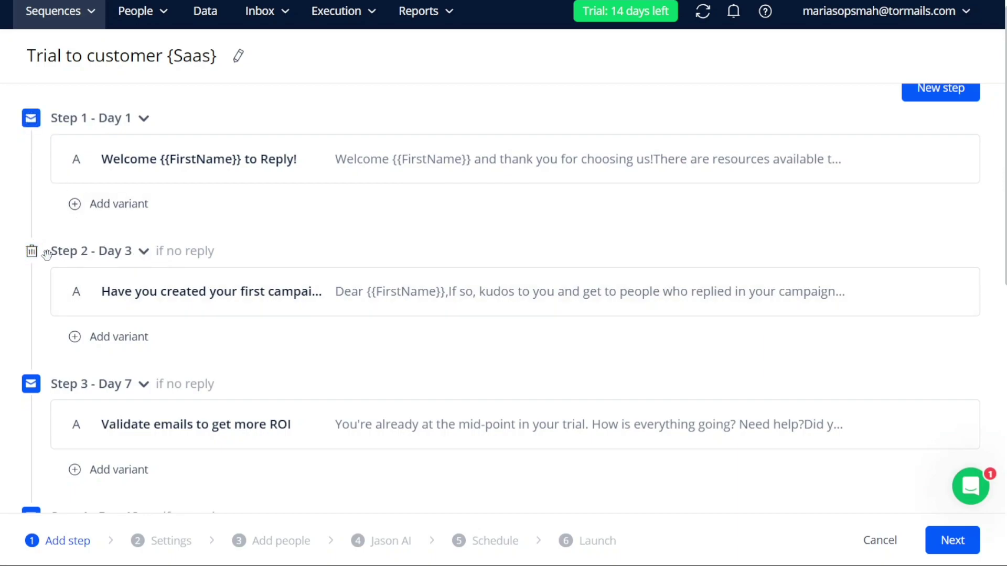
- Remove the 'Have you created your first campaign' step and move Welcome below 'Validate emails to get more ROI'
left_click(32, 252)
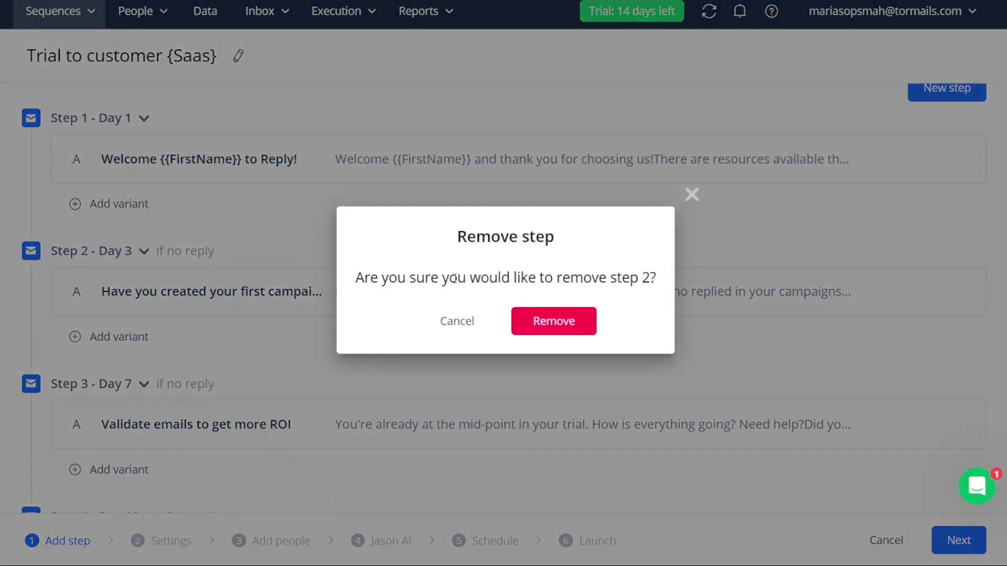
left_click(584, 325)
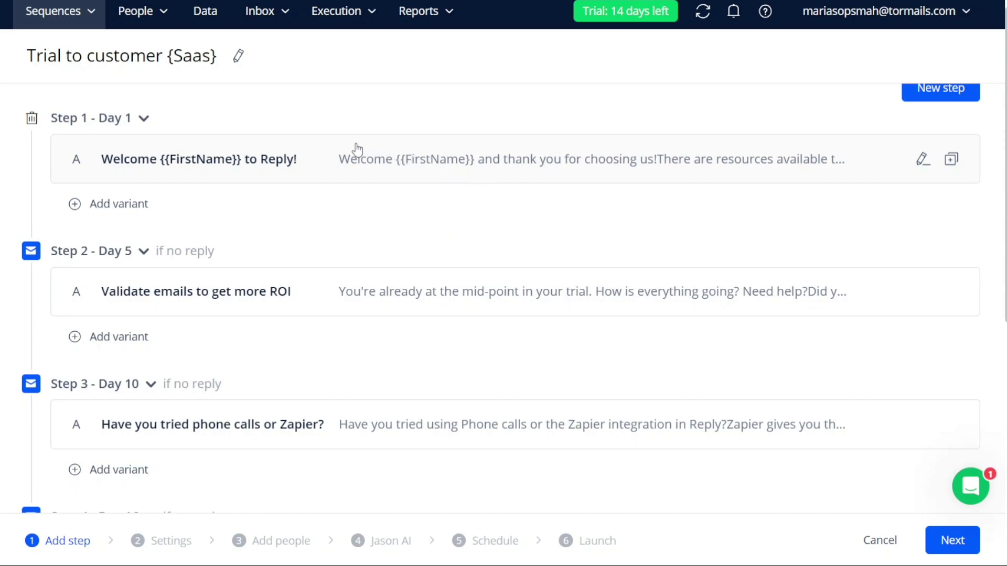
left_click_drag(345, 172, 348, 297)
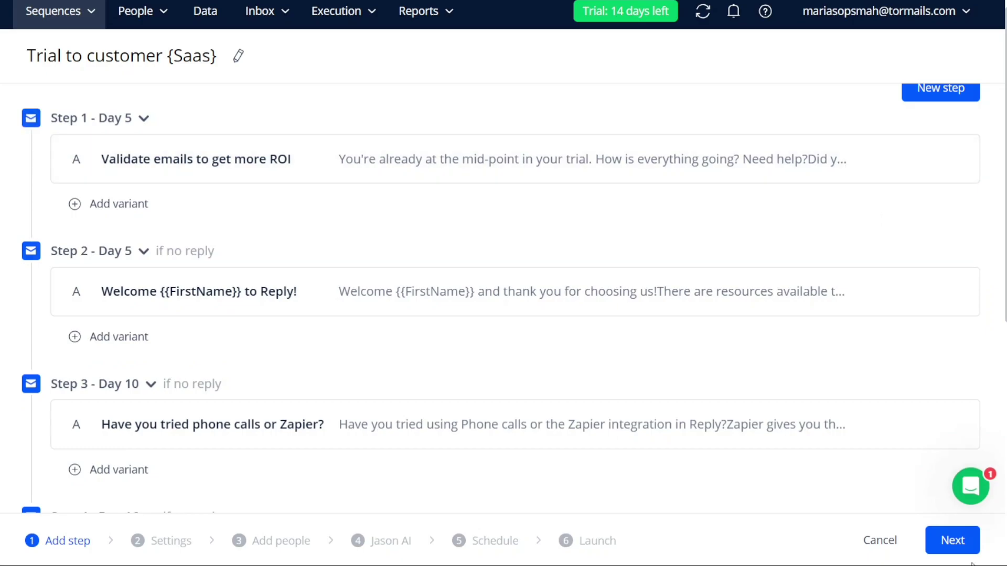
- Review the Settings stage without changes, then advance to adding people
left_click(950, 546)
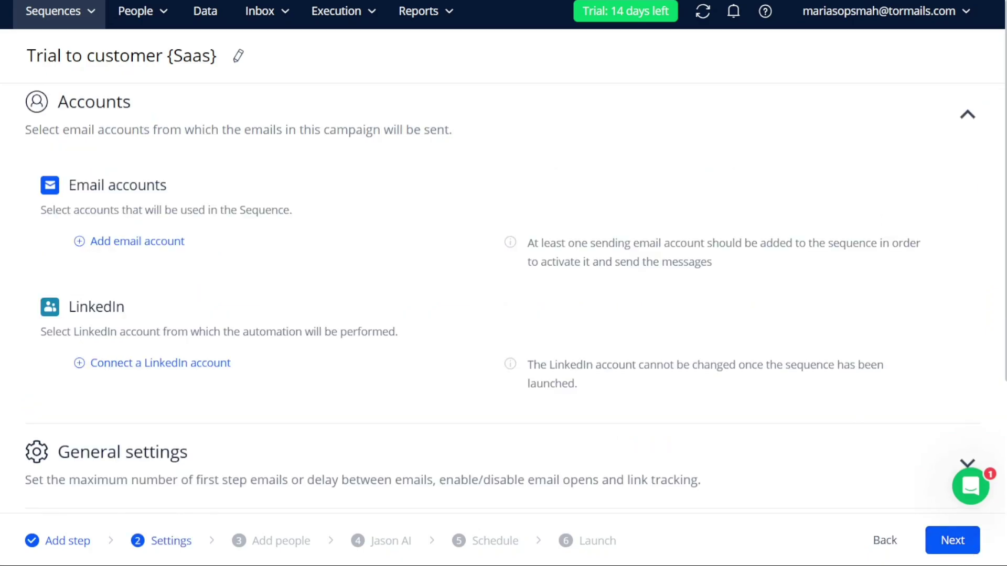
left_click_drag(1005, 132, 984, 118)
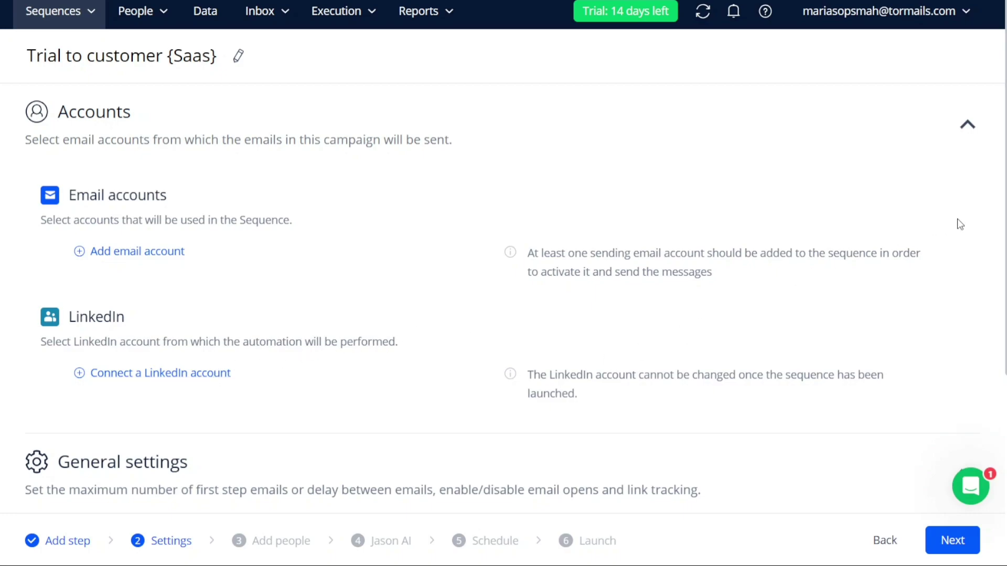
scroll(968, 225, "down", 5)
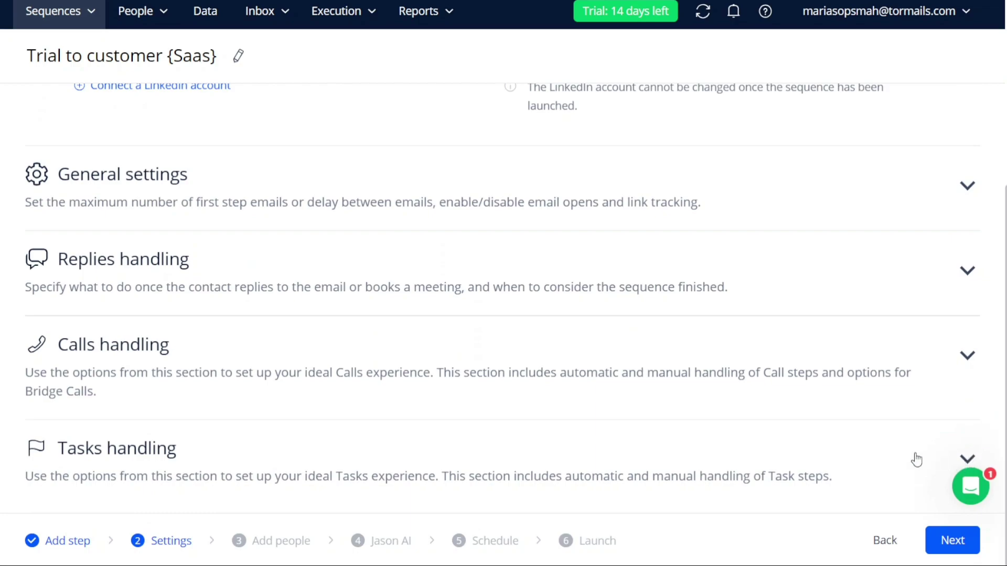
left_click(953, 541)
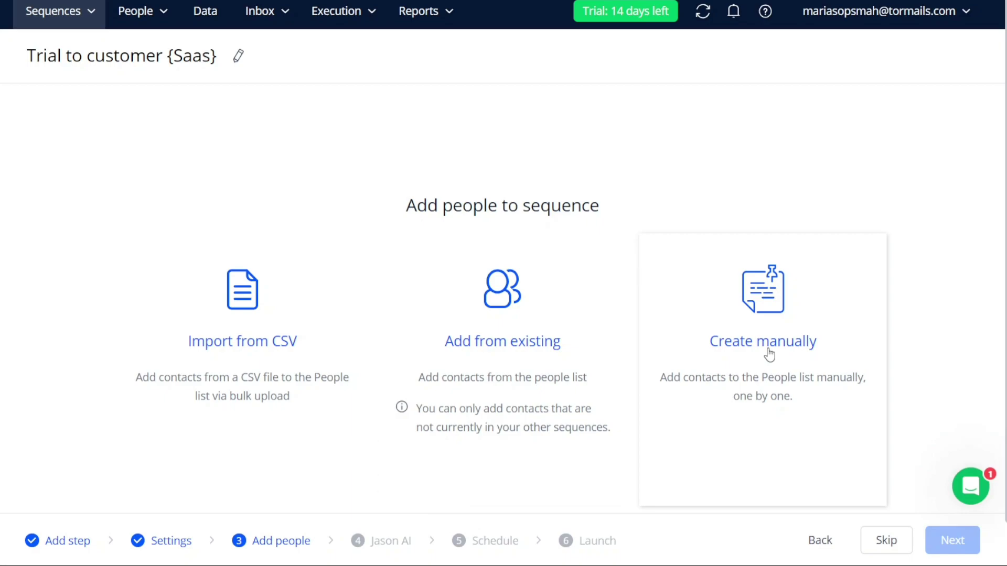
- Create one contact manually for the sequence, then advance to the Jason AI assistant
left_click(769, 354)
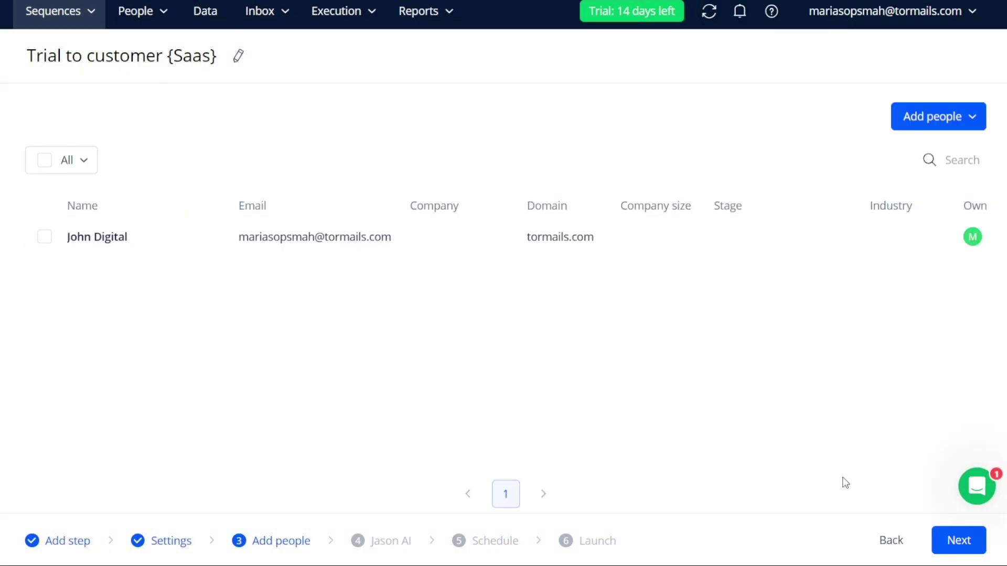
left_click(966, 543)
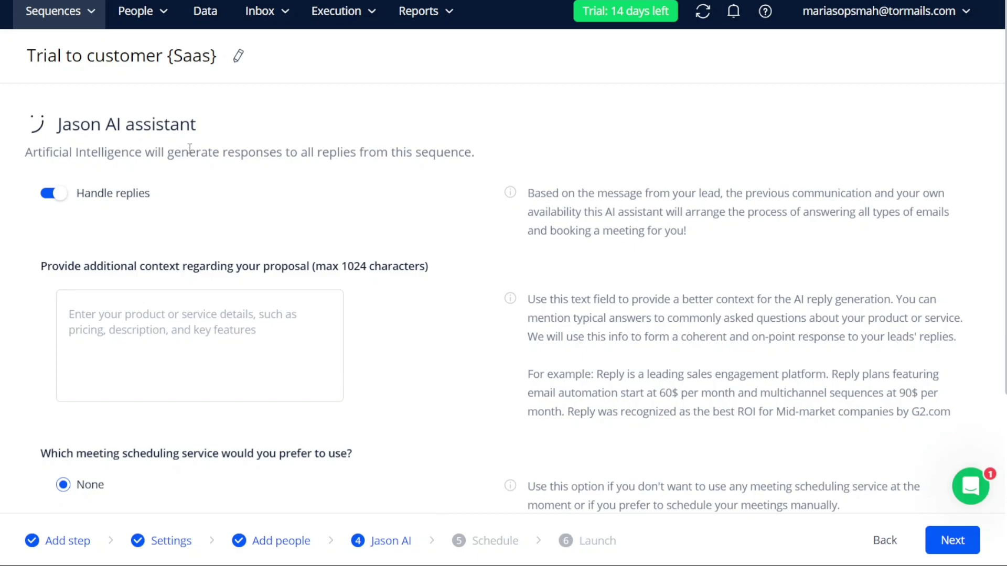
- Leave Handle replies enabled after toggling it off and on, then proceed to Schedule
left_click(51, 192)
left_click(52, 194)
scroll(516, 302, "down", 4)
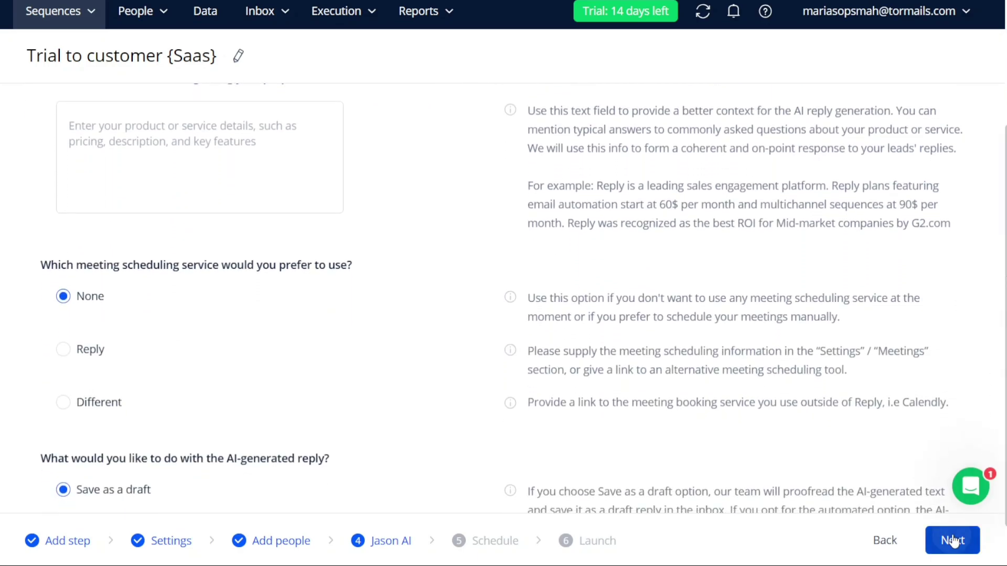
left_click(953, 540)
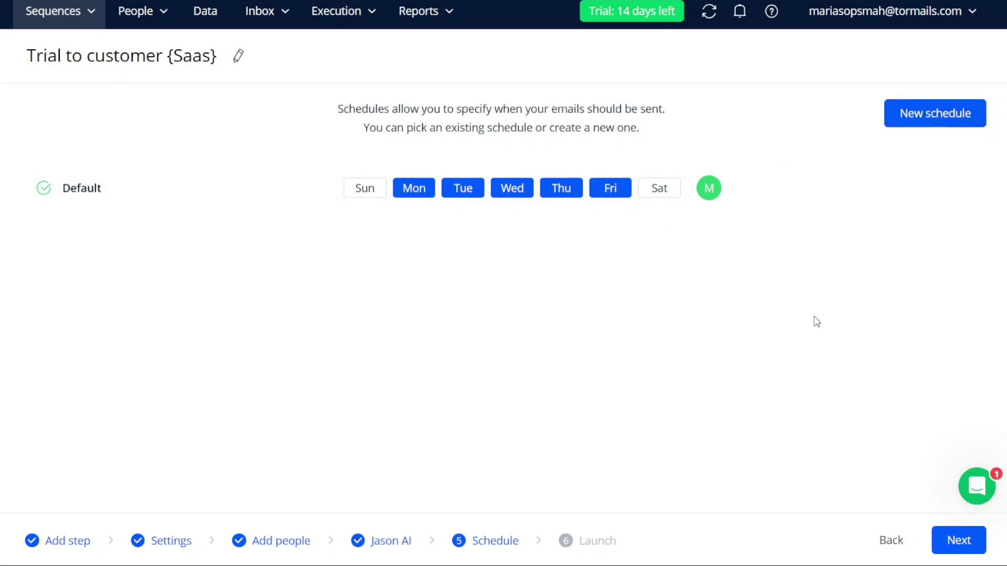
- Proceed to the Launch review with the Default Monday–Friday schedule unchanged
left_click(947, 548)
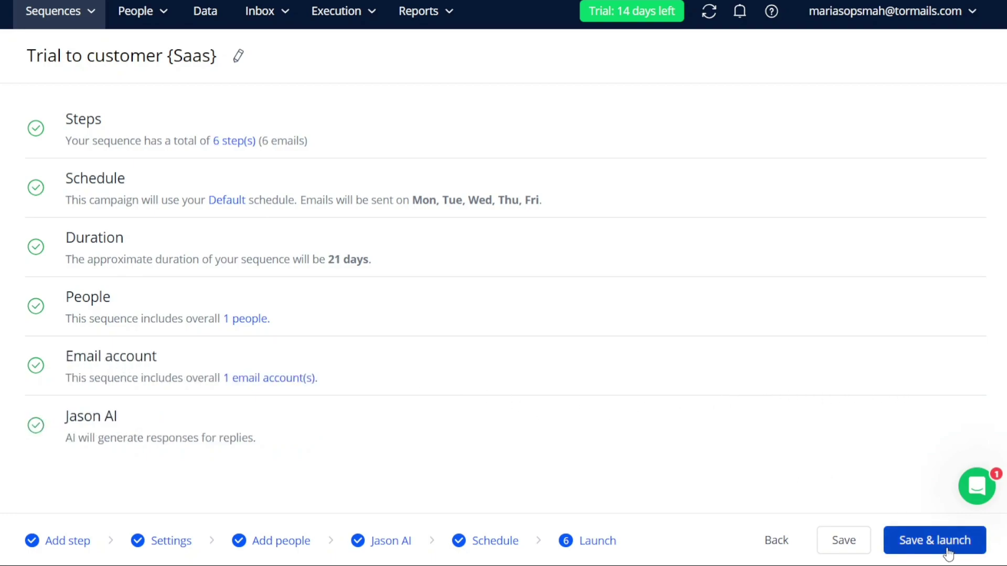
- Save and launch the 'Trial to customer {Saas}' sequence from the Launch summary
left_click(946, 549)
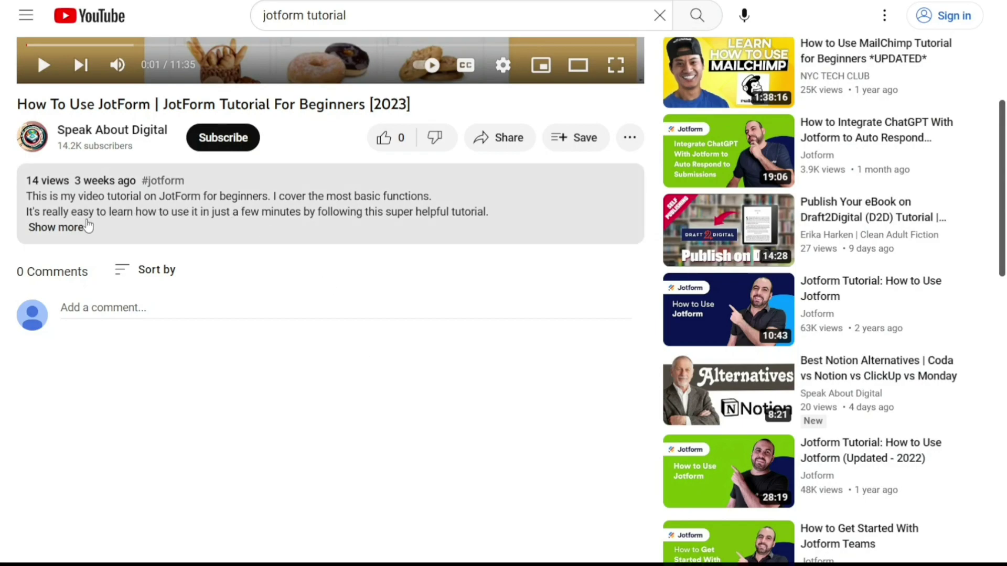
- Reveal the JotForm tutorial's full description, showing the Apr 10, 2023 date and sign-up link
left_click(66, 229)
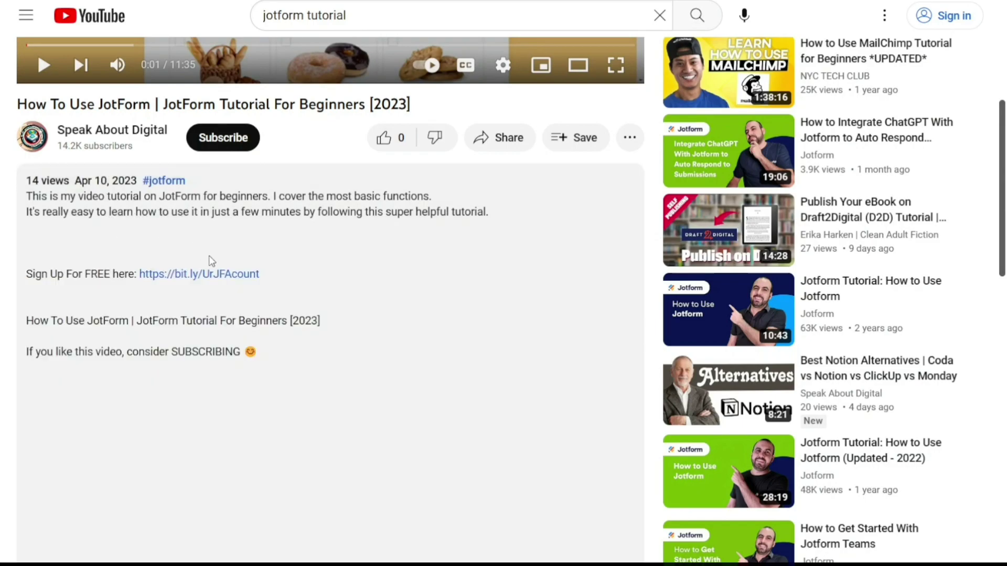